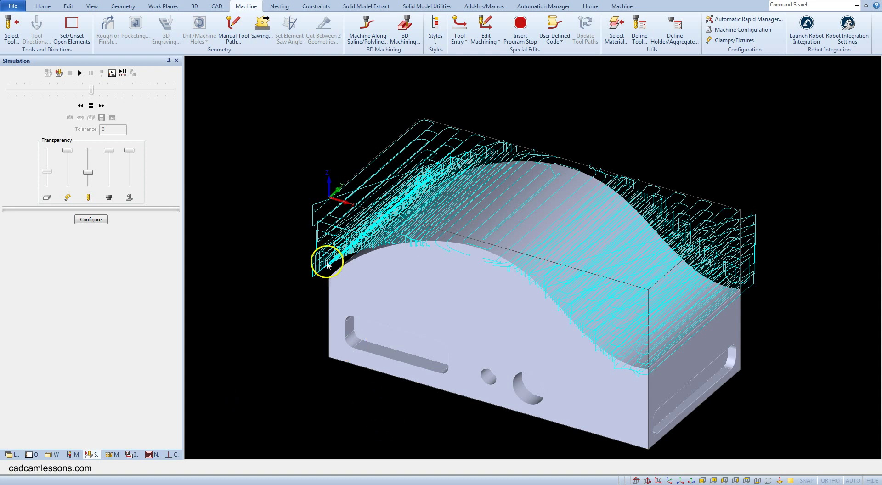
Begin defining a new cutting tool with Define Tool on the Machine tab.
{"action": "left_click", "coordinate": [640, 34]}
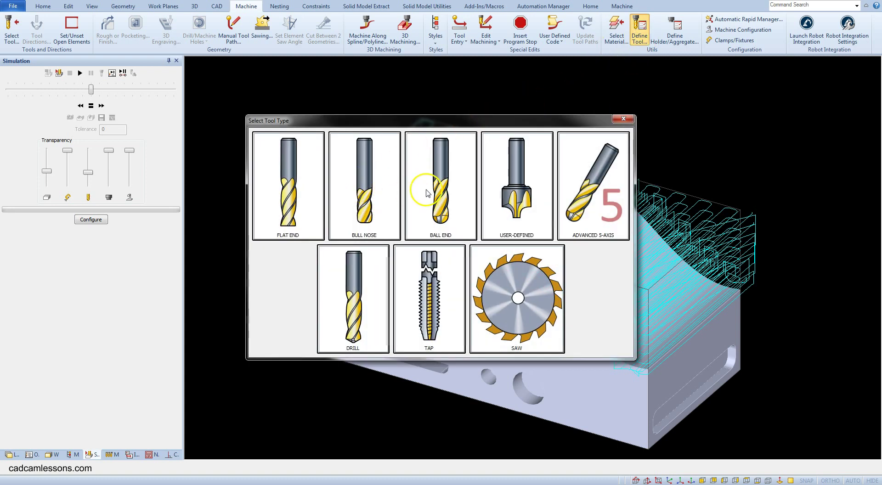
Choose a ball end tool numbered 20, length 50 and diameter 12.
{"action": "left_click", "coordinate": [441, 183]}
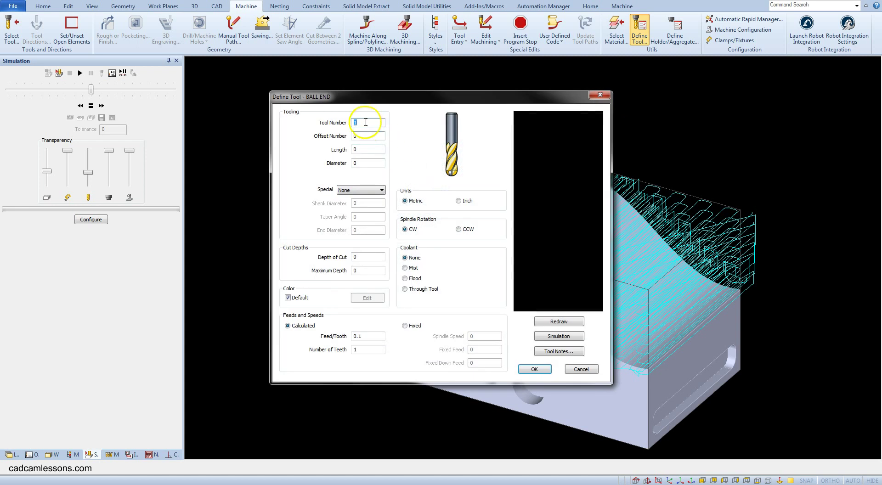
{"action": "left_click", "coordinate": [365, 122]}
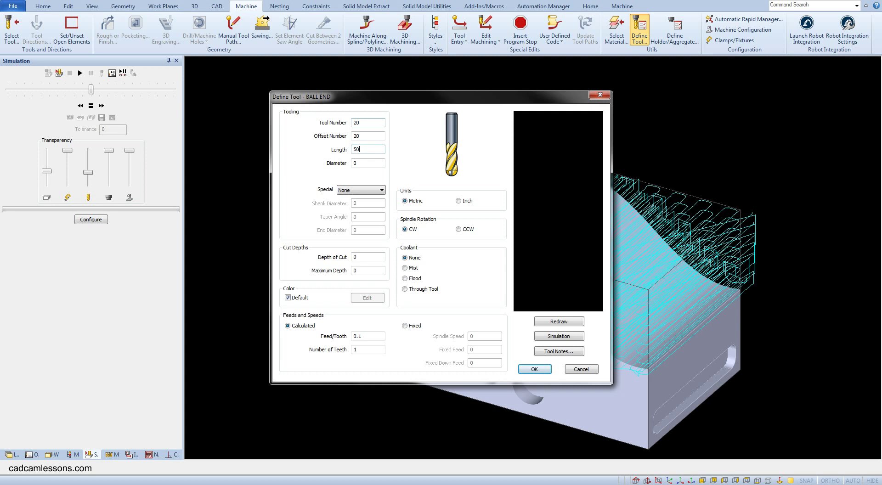
{"action": "key", "text": "Tab"}
Use fixed speeds: spindle 2400, feed 900 and down feed 900.
{"action": "left_click", "coordinate": [405, 325]}
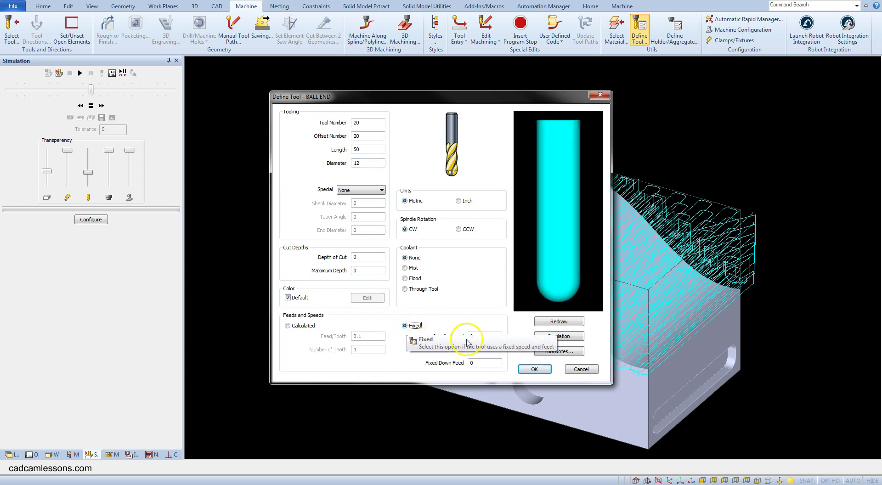
{"action": "double_click", "coordinate": [471, 336]}
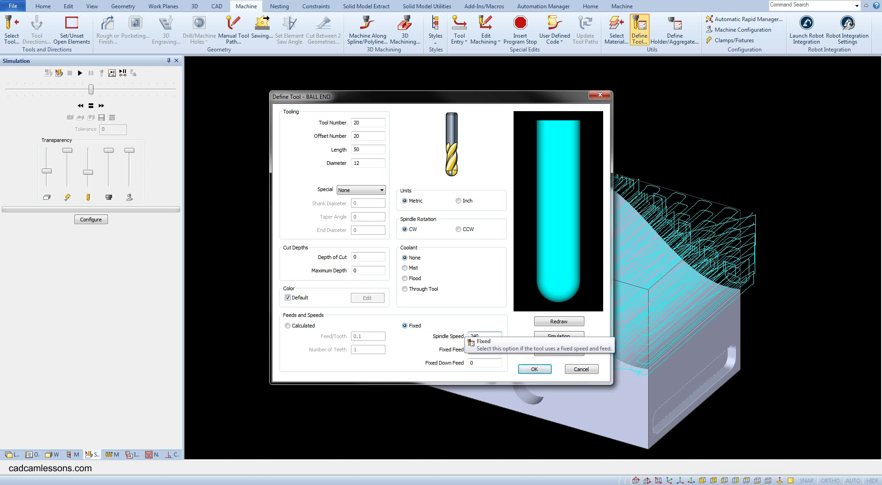
{"action": "type", "text": "2400"}
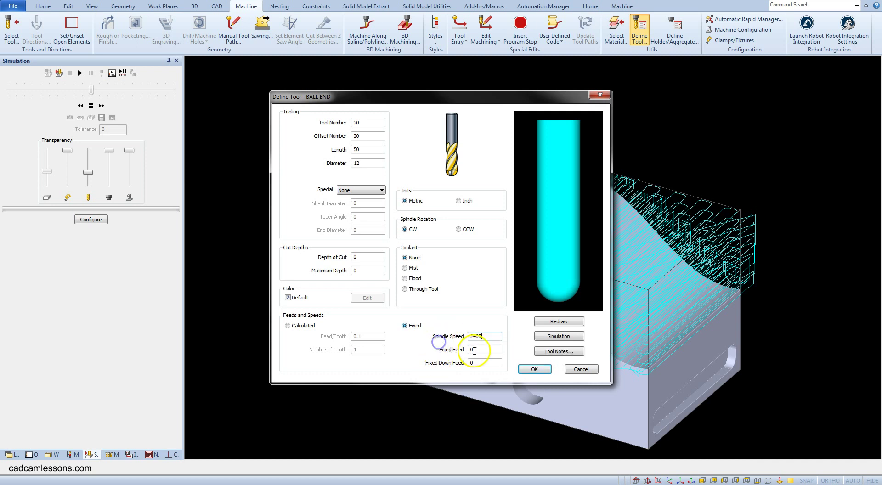
{"action": "key", "text": "Tab"}
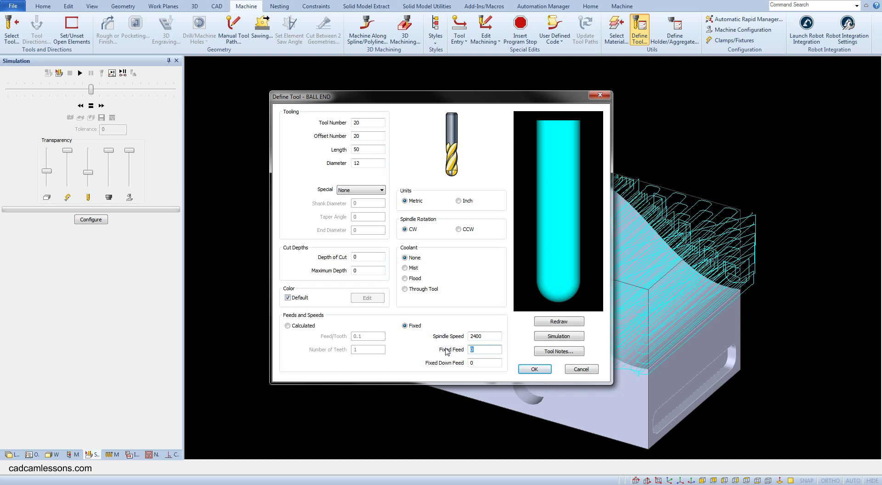
{"action": "type", "text": "900"}
{"action": "key", "text": "Tab"}
Give the tool a simple holder with length 60 and diameter 40.
{"action": "left_click", "coordinate": [572, 336]}
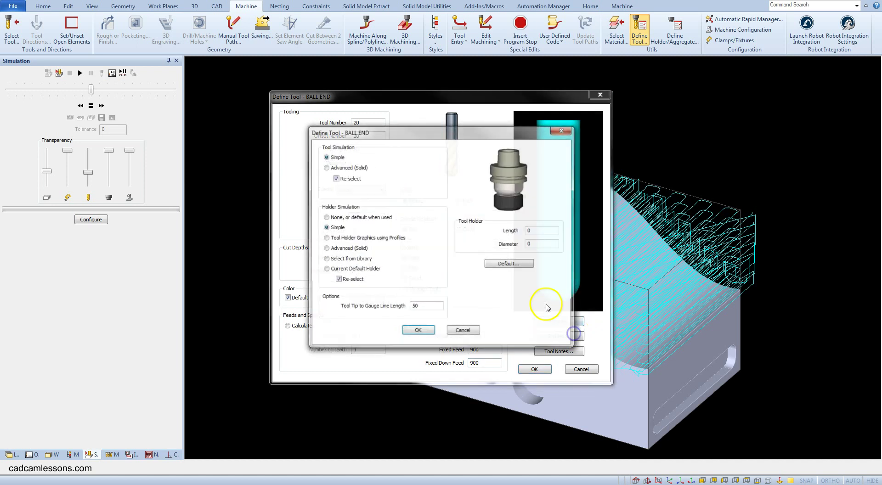
{"action": "double_click", "coordinate": [533, 230]}
{"action": "type", "text": "60"}
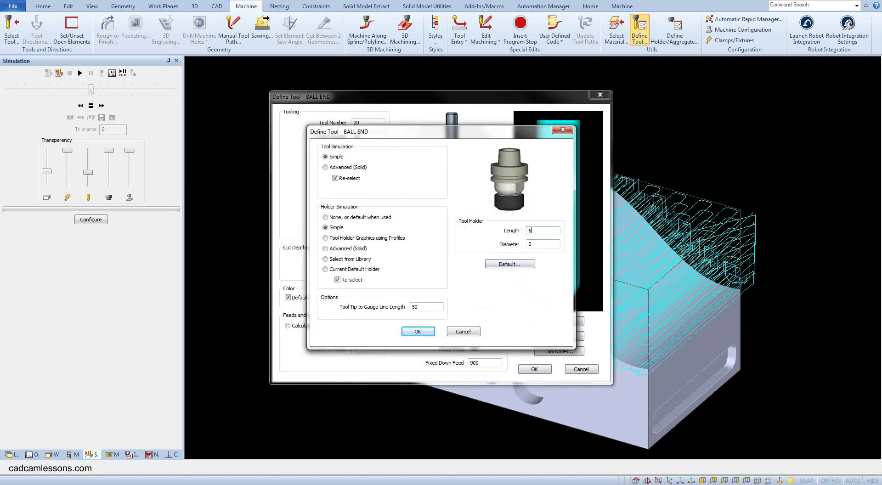
{"action": "key", "text": "Tab"}
{"action": "type", "text": "40"}
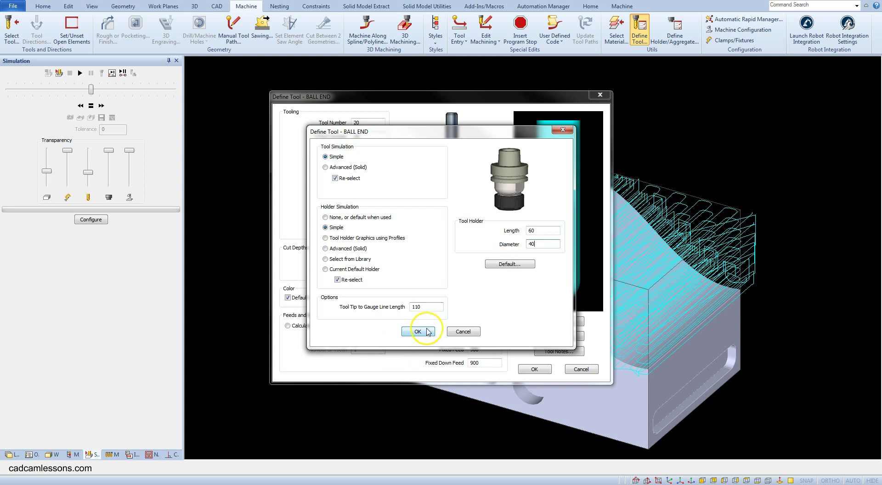
{"action": "left_click", "coordinate": [417, 331]}
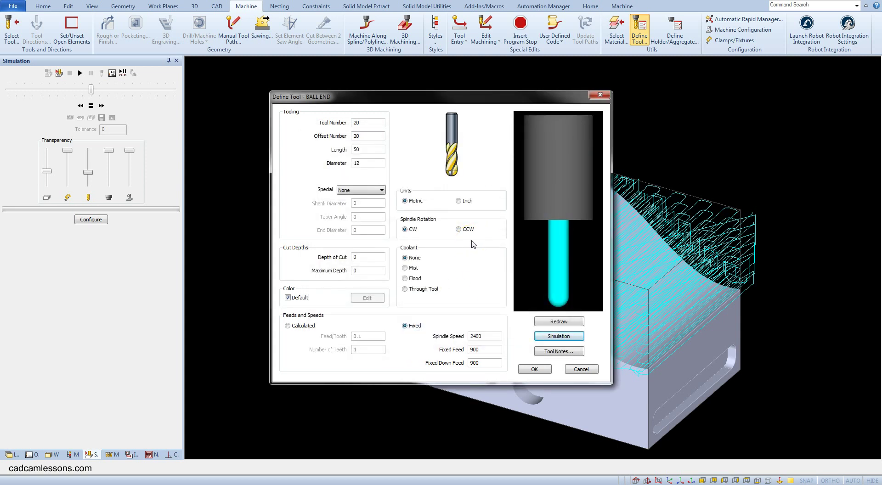
Save the tool definition as BALLEND12 and close the tool type chooser.
{"action": "left_click", "coordinate": [534, 369]}
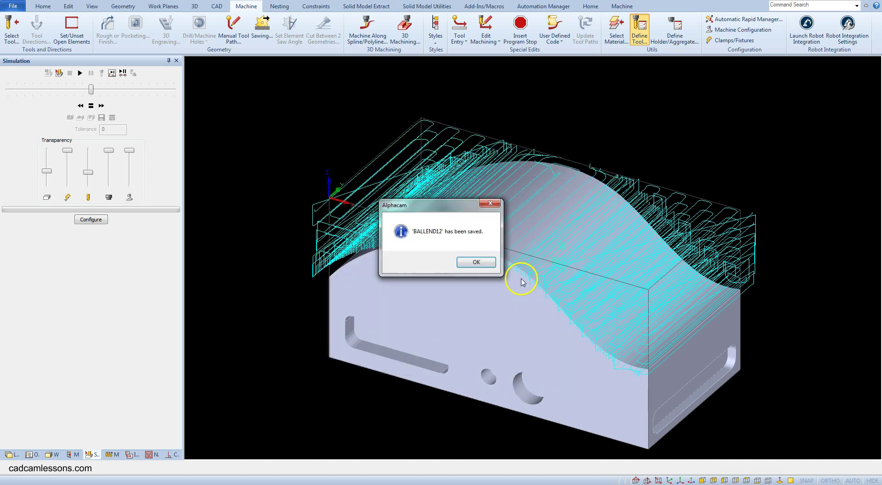
{"action": "left_click", "coordinate": [477, 263]}
{"action": "left_click", "coordinate": [621, 120]}
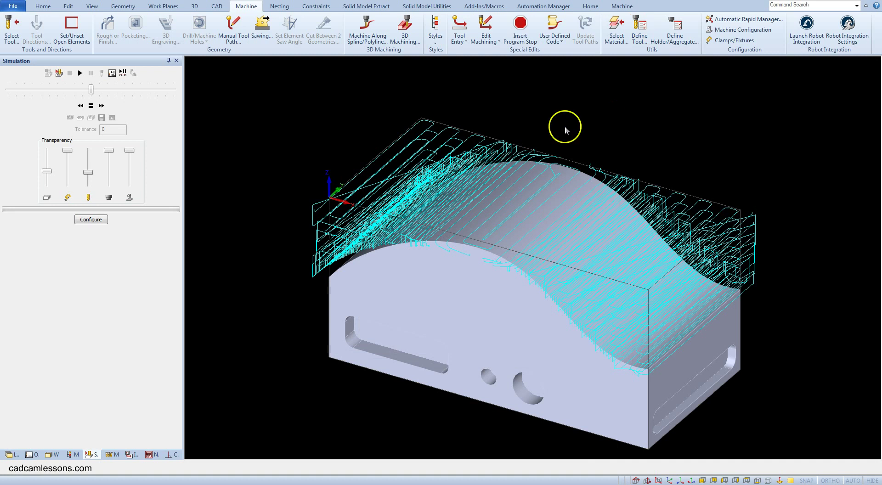
Select BallEnd12 from the Alphacam Tutorial tool library as the current tool.
{"action": "left_click", "coordinate": [11, 43]}
{"action": "left_click", "coordinate": [363, 166]}
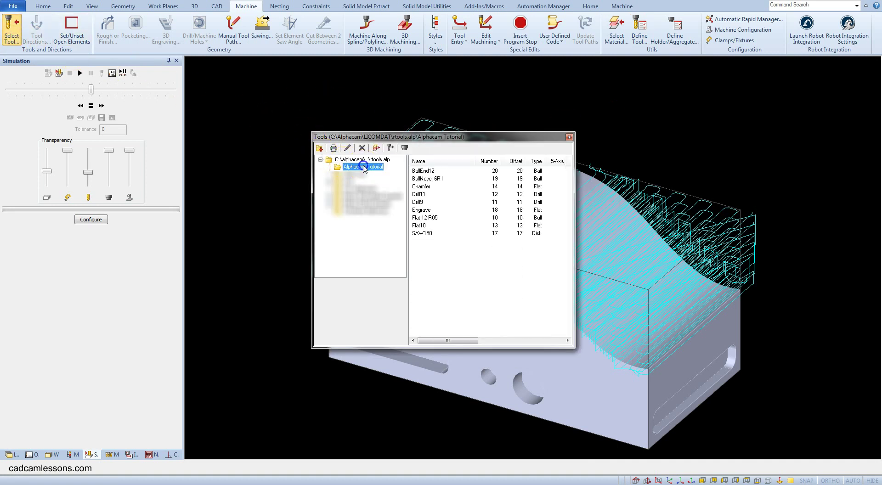
{"action": "left_click", "coordinate": [431, 173]}
{"action": "left_click", "coordinate": [431, 172]}
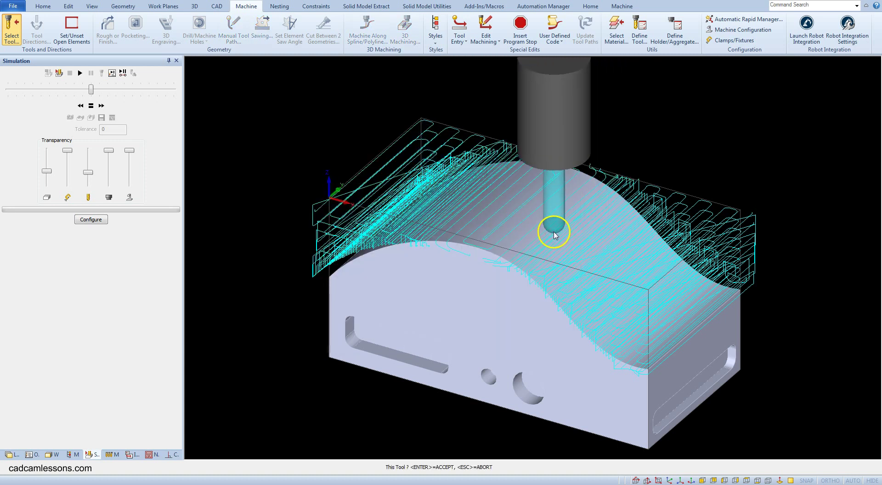
{"action": "left_click", "coordinate": [535, 238]}
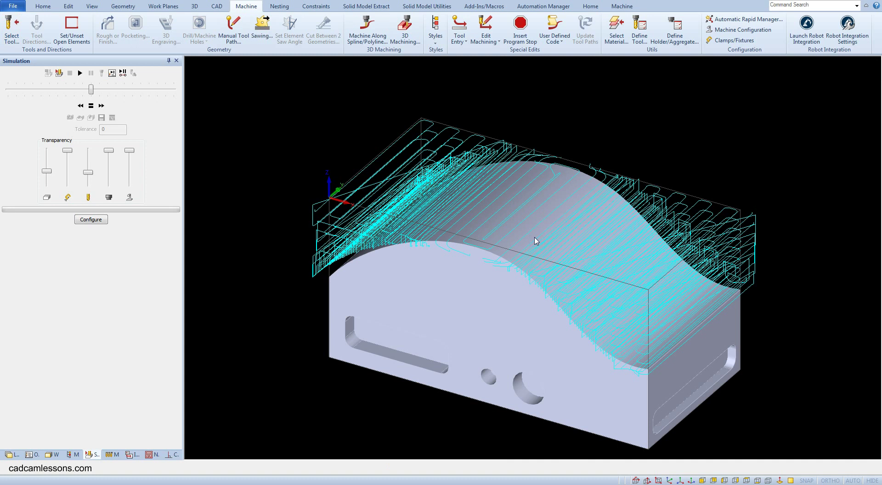
Start a 3-axis 3D machining operation using the Parallel strategy.
{"action": "left_click", "coordinate": [405, 41]}
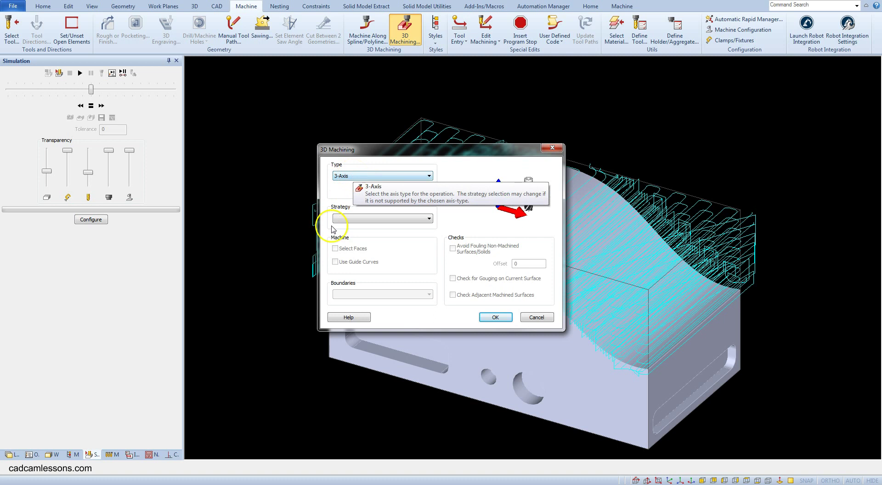
{"action": "left_click", "coordinate": [363, 218]}
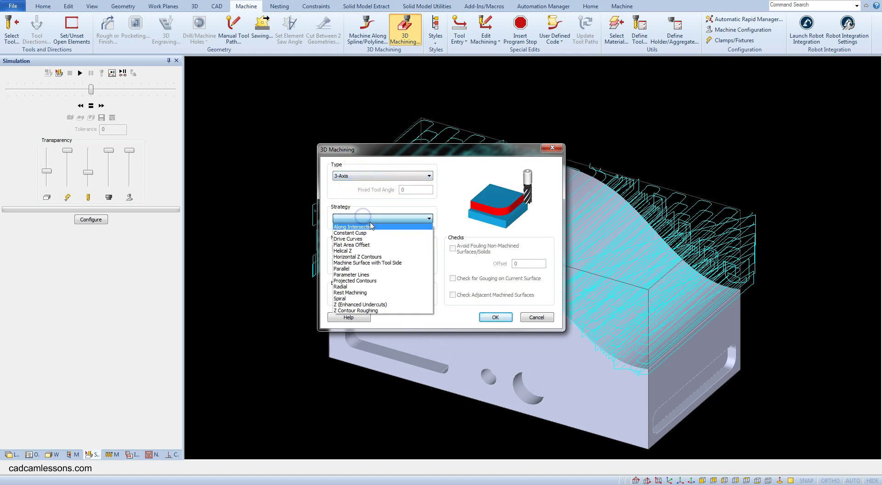
{"action": "left_click", "coordinate": [357, 268]}
{"action": "left_click", "coordinate": [489, 319]}
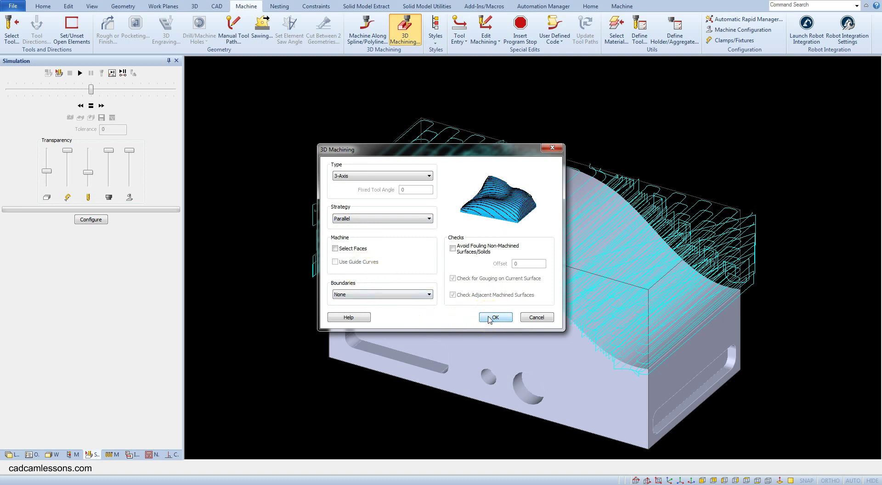
{"action": "left_click", "coordinate": [490, 319]}
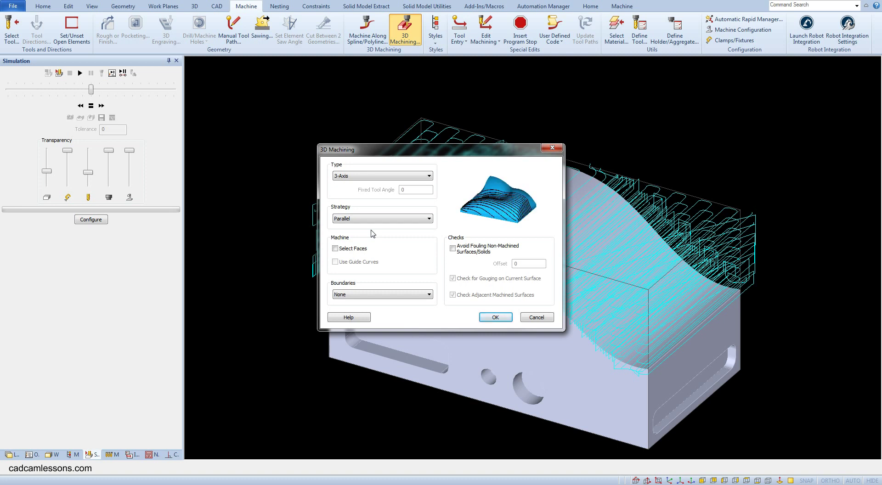
{"action": "left_click", "coordinate": [491, 317]}
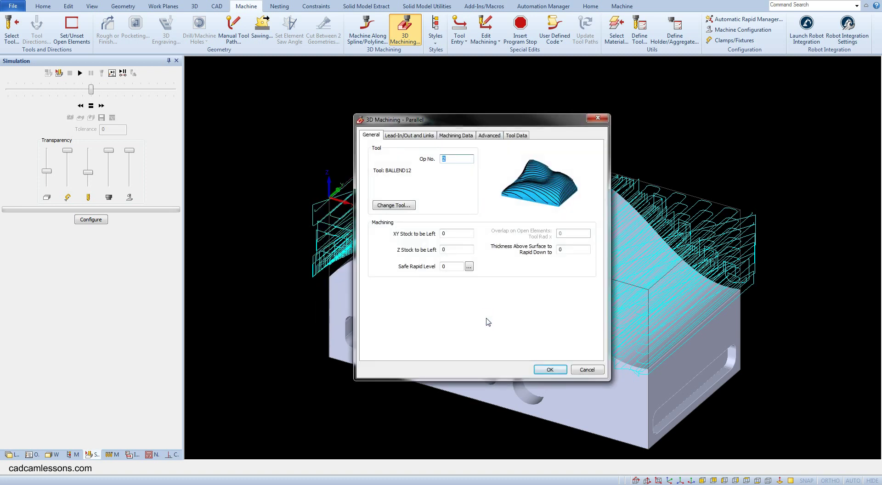
Leave zero XY and Z stock, with safe rapid level 25 and rapid-down thickness 5.
{"action": "left_click", "coordinate": [456, 265]}
{"action": "left_click", "coordinate": [449, 234]}
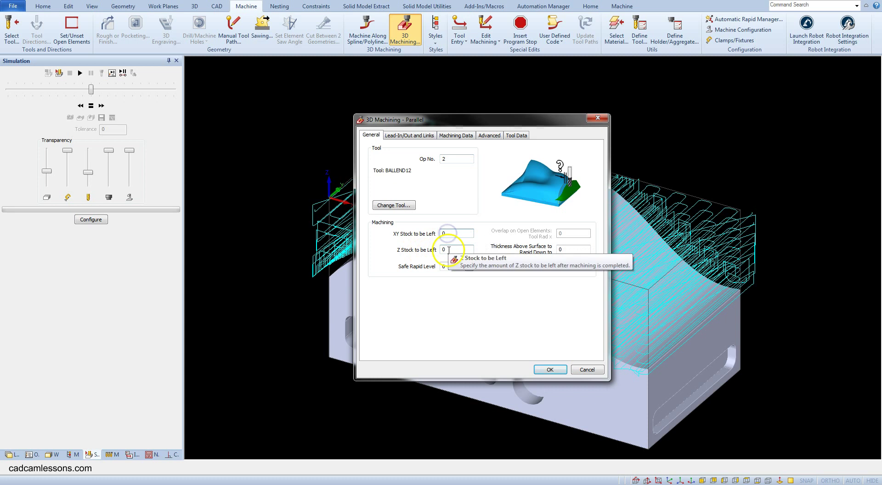
{"action": "left_click", "coordinate": [447, 250]}
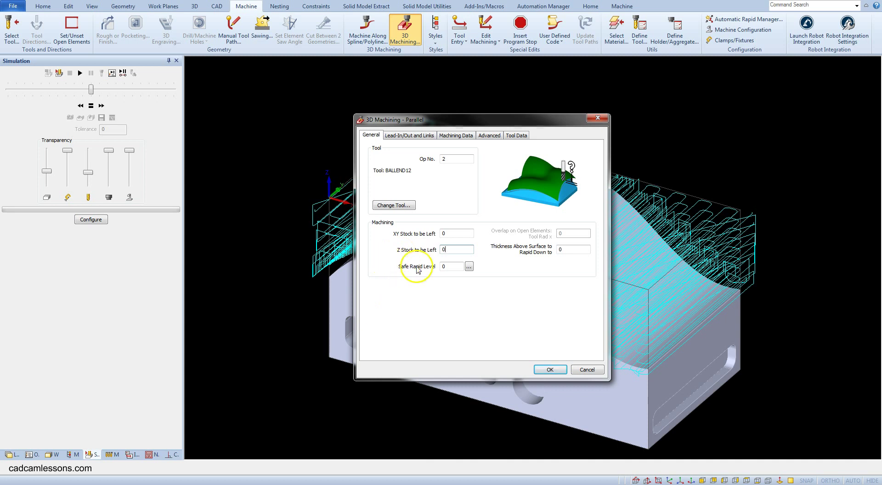
{"action": "double_click", "coordinate": [447, 267]}
{"action": "type", "text": "25"}
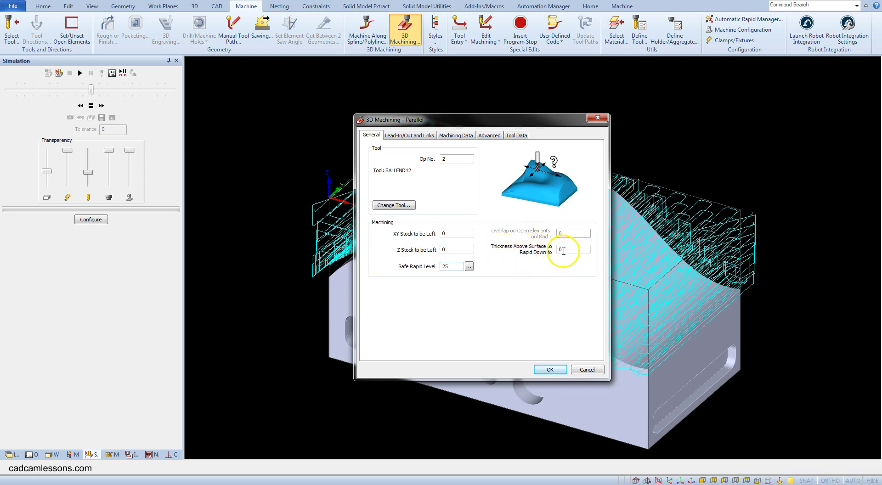
{"action": "double_click", "coordinate": [564, 251]}
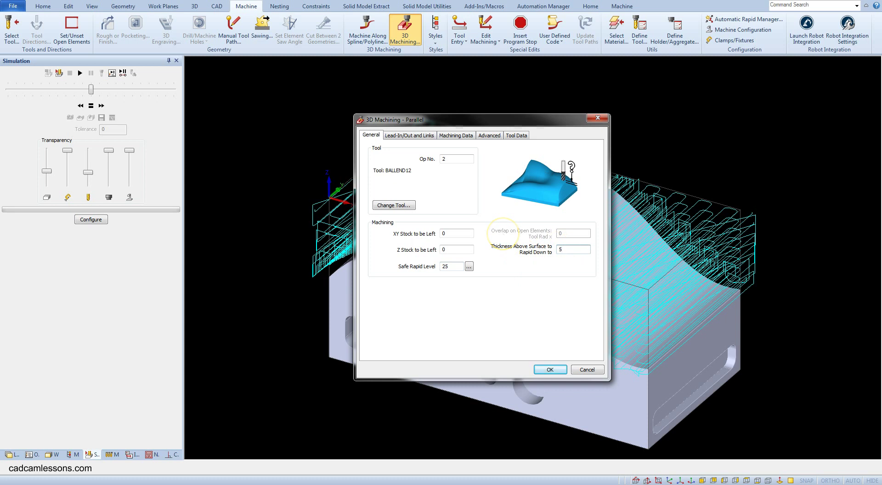
Apply the parameters, accept the speed warning, and finish the whole solid part.
{"action": "left_click", "coordinate": [559, 371]}
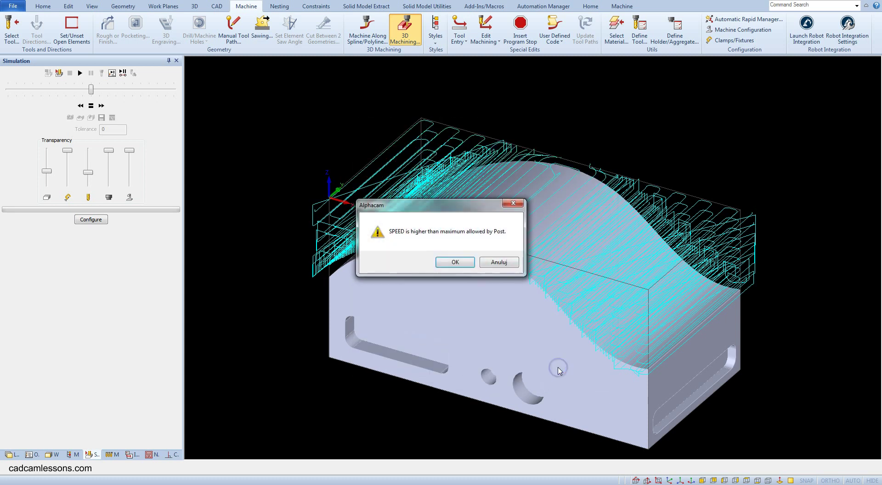
{"action": "left_click", "coordinate": [461, 263]}
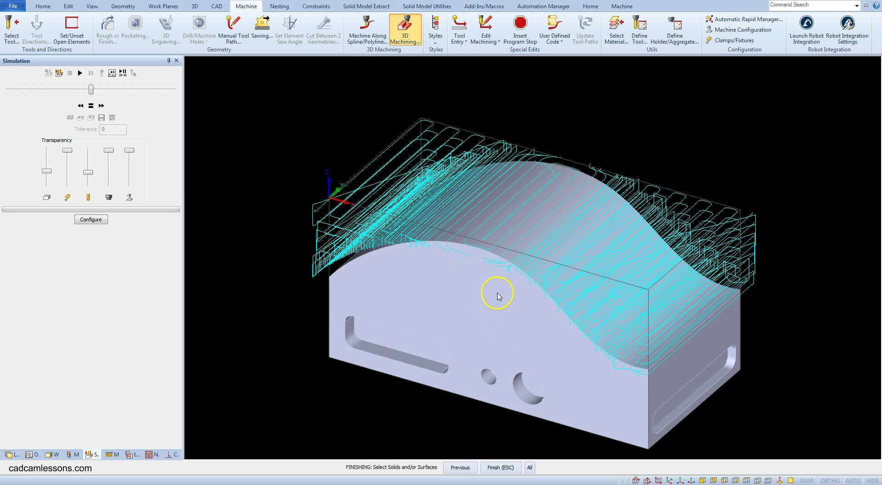
{"action": "left_click", "coordinate": [491, 299]}
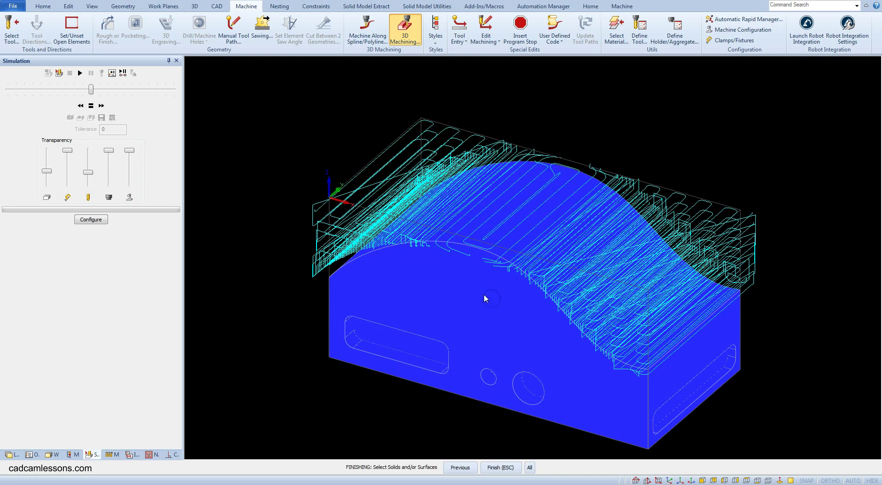
{"action": "key", "text": "Escape"}
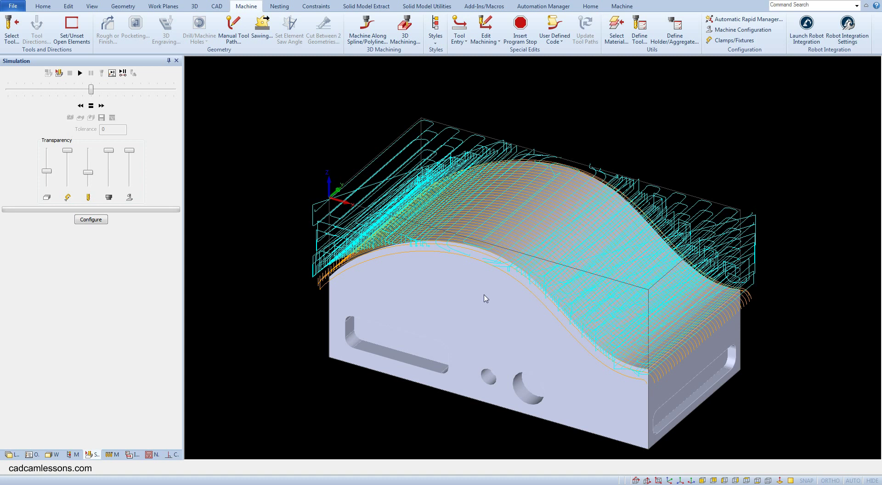
Hide the Op 1 roughing toolpath so only the finishing pass shows.
{"action": "left_click", "coordinate": [31, 454]}
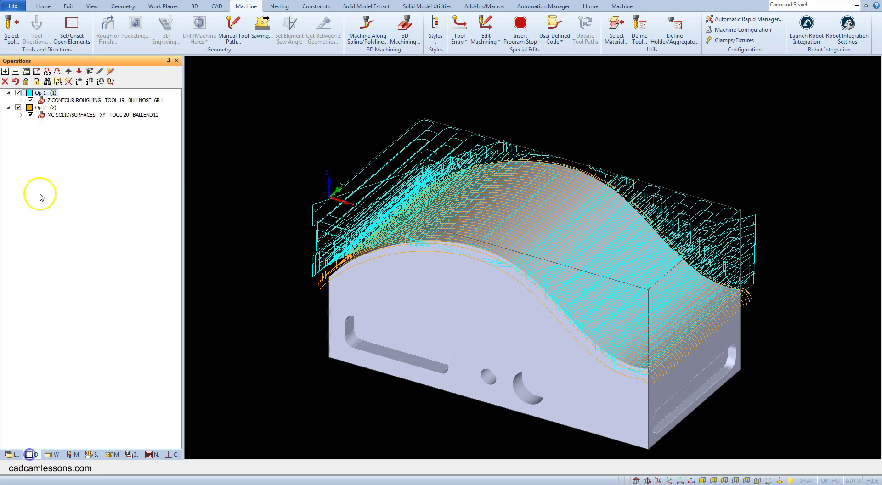
{"action": "left_click", "coordinate": [18, 92]}
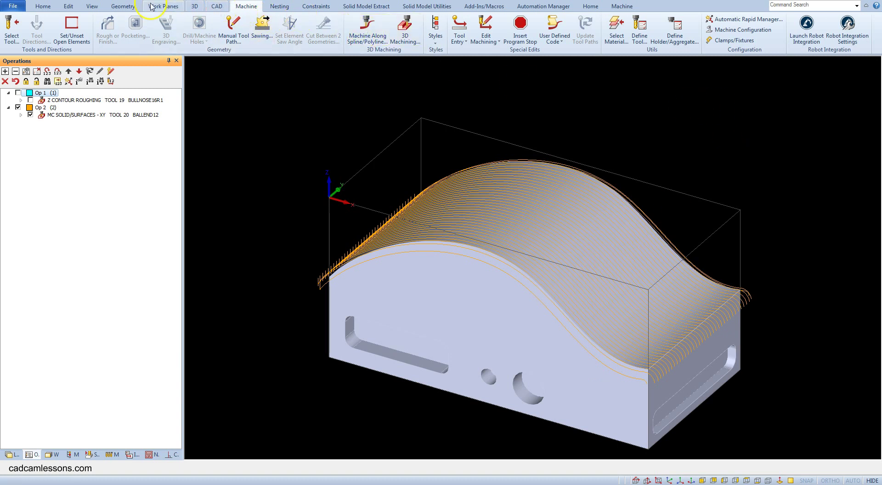
{"action": "left_click", "coordinate": [92, 6]}
{"action": "left_click", "coordinate": [623, 30]}
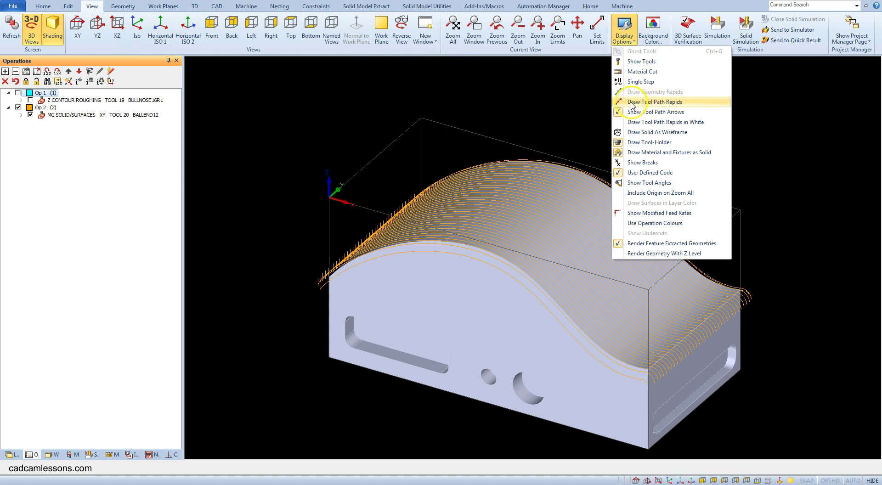
Turn on Draw Tool Path Rapids so rapid moves appear as dashed lines.
{"action": "left_click", "coordinate": [653, 102]}
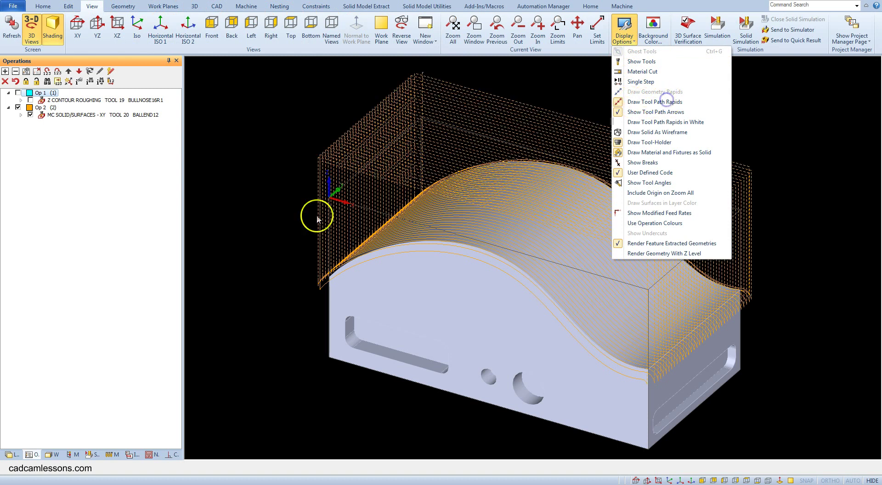
{"action": "left_click", "coordinate": [261, 175]}
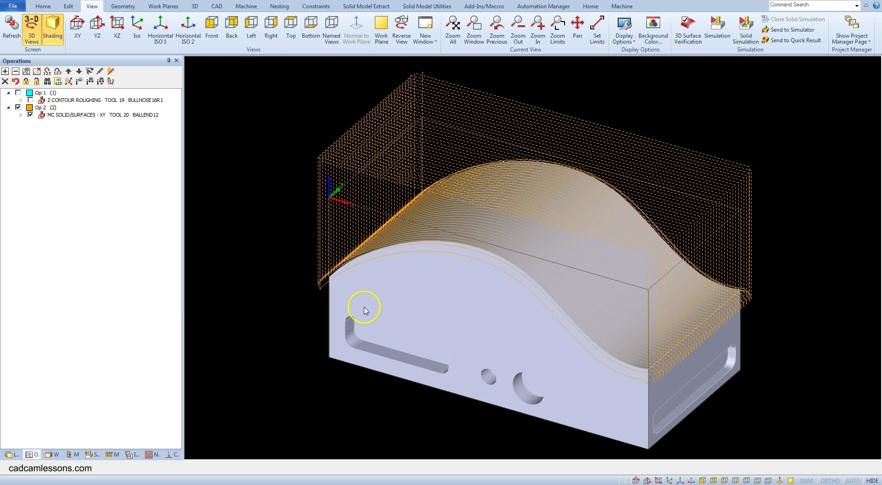
{"action": "left_click", "coordinate": [95, 115]}
Reopen finishing operation Op 2 for editing, keeping its 3-Axis Parallel strategy.
{"action": "right_click", "coordinate": [95, 115]}
{"action": "left_click", "coordinate": [117, 119]}
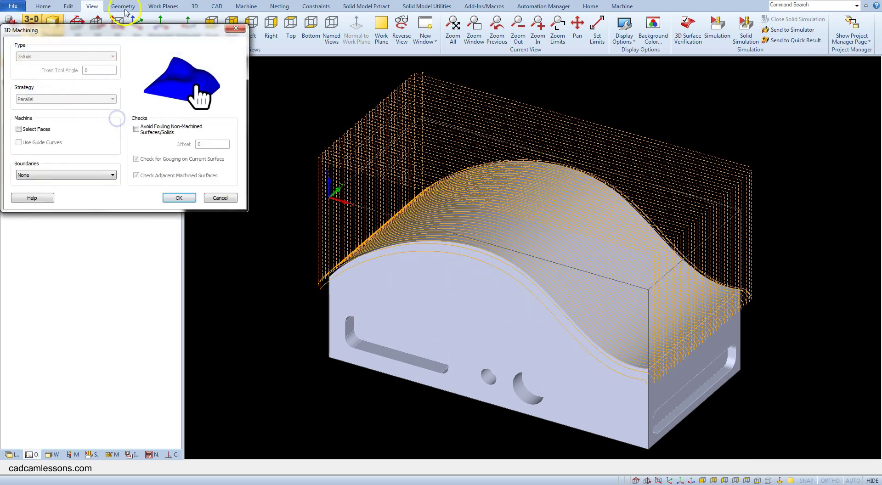
{"action": "left_click_drag", "start_coordinate": [120, 10], "coordinate": [305, 119]}
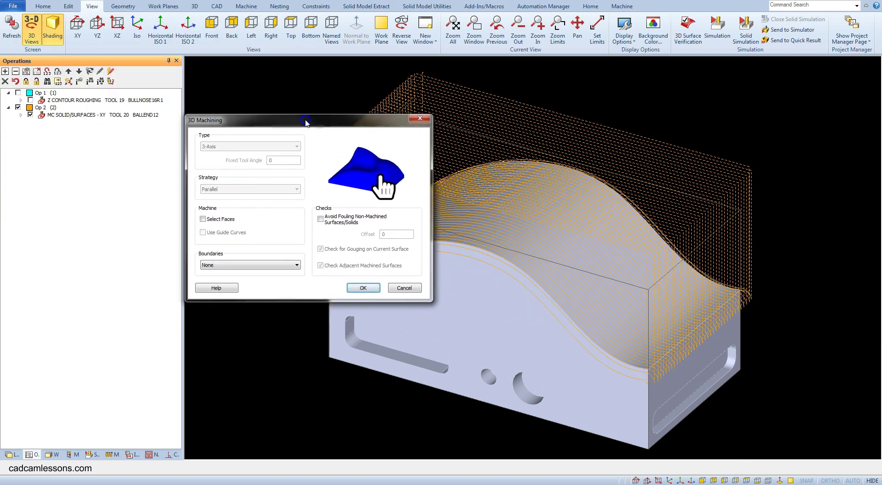
{"action": "left_click", "coordinate": [363, 288]}
{"action": "left_click_drag", "start_coordinate": [107, 2], "coordinate": [241, 120]}
Change the Mill Type to Optimized and apply, accepting the speed warning.
{"action": "left_click", "coordinate": [239, 136]}
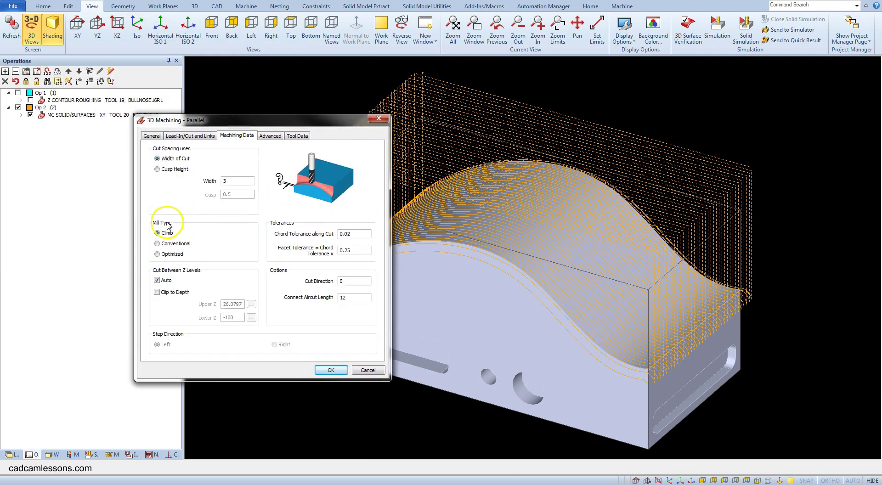
{"action": "left_click", "coordinate": [157, 254]}
{"action": "left_click", "coordinate": [318, 371]}
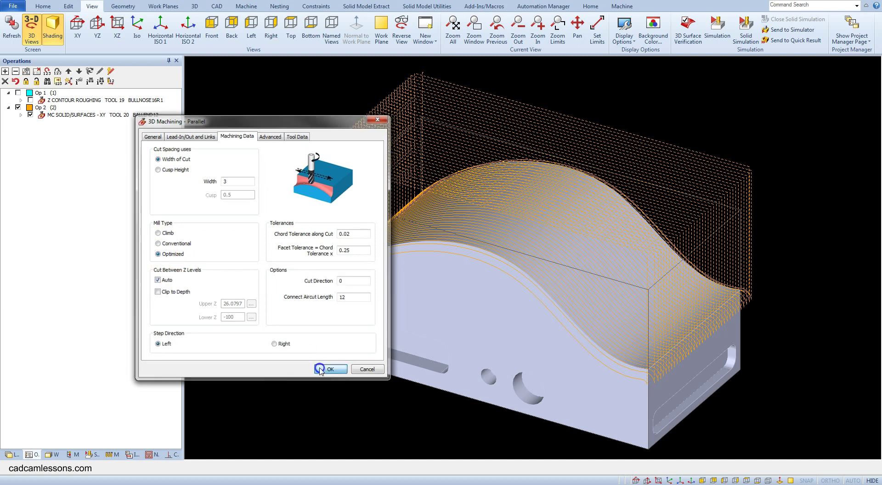
{"action": "left_click", "coordinate": [450, 263]}
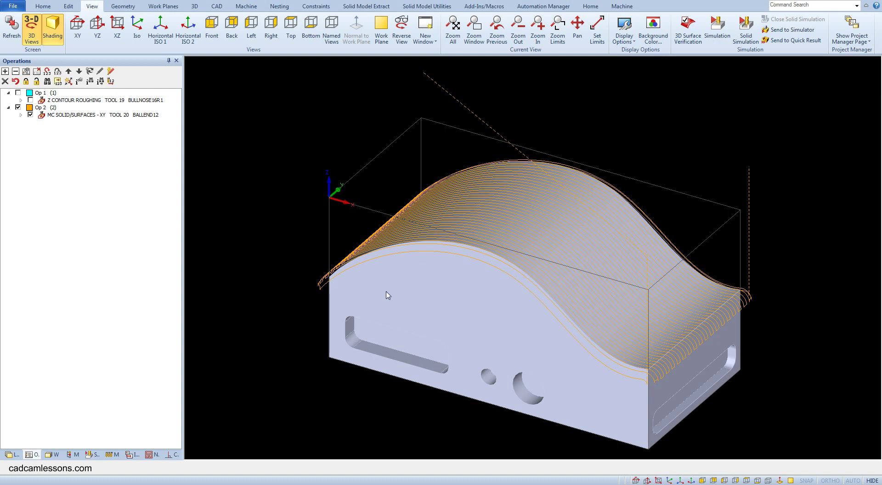
{"action": "left_click", "coordinate": [877, 155]}
Tick Ignore External Edges in Op 2's Advanced options and regenerate the finishing toolpath.
{"action": "left_click", "coordinate": [65, 115]}
{"action": "right_click", "coordinate": [67, 116]}
{"action": "left_click", "coordinate": [74, 121]}
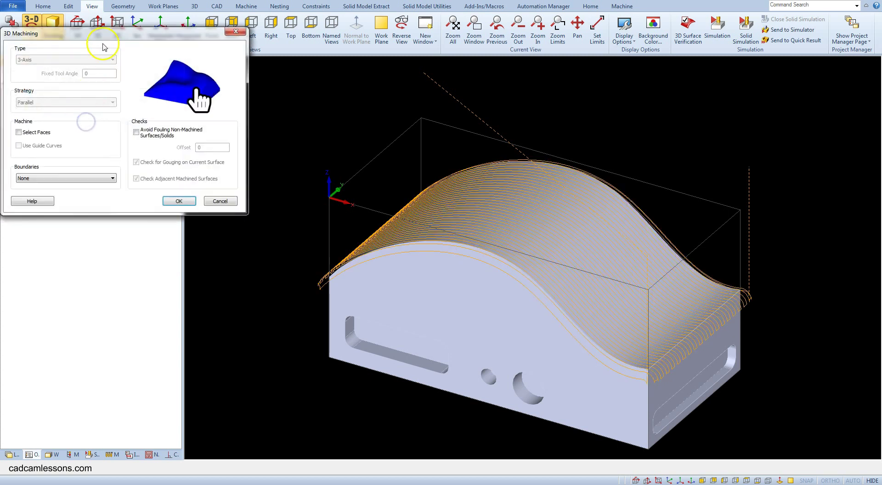
{"action": "left_click", "coordinate": [174, 200]}
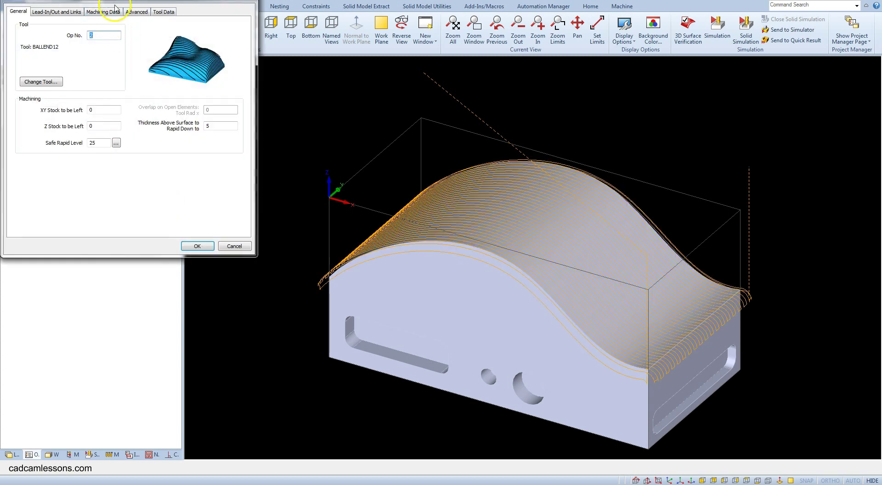
{"action": "left_click_drag", "start_coordinate": [132, 3], "coordinate": [219, 157]}
{"action": "left_click", "coordinate": [223, 163]}
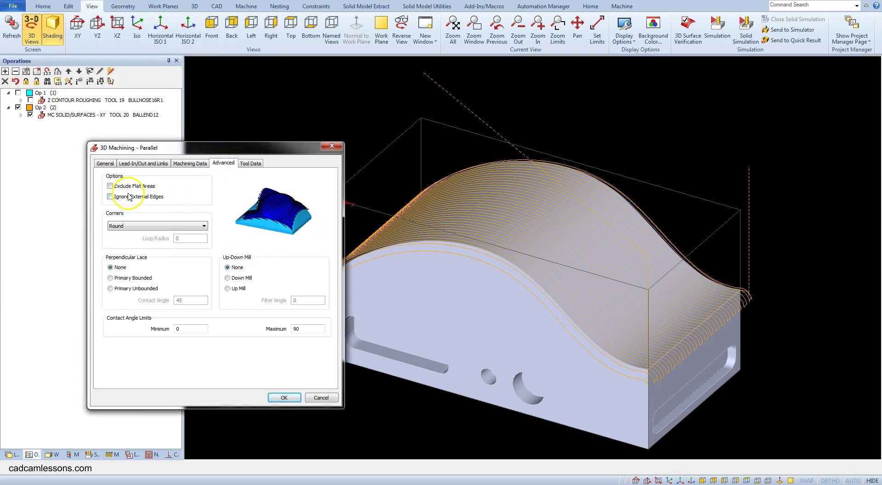
{"action": "left_click", "coordinate": [110, 197]}
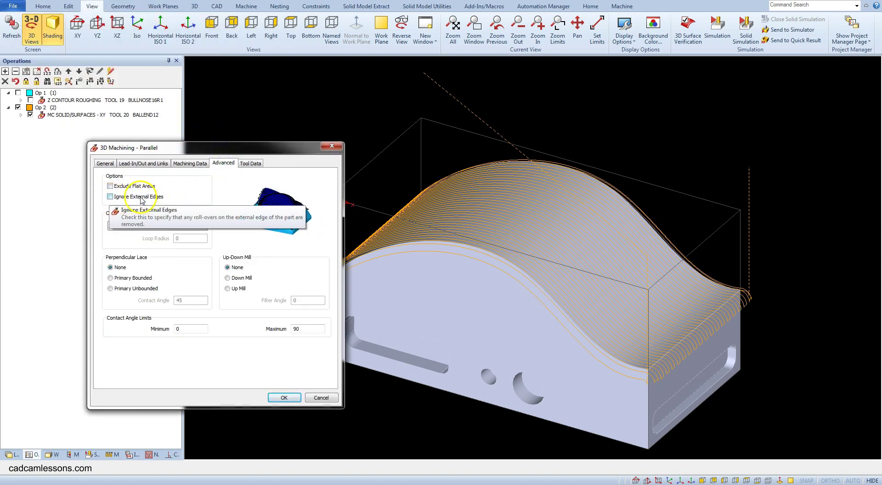
{"action": "left_click", "coordinate": [283, 398]}
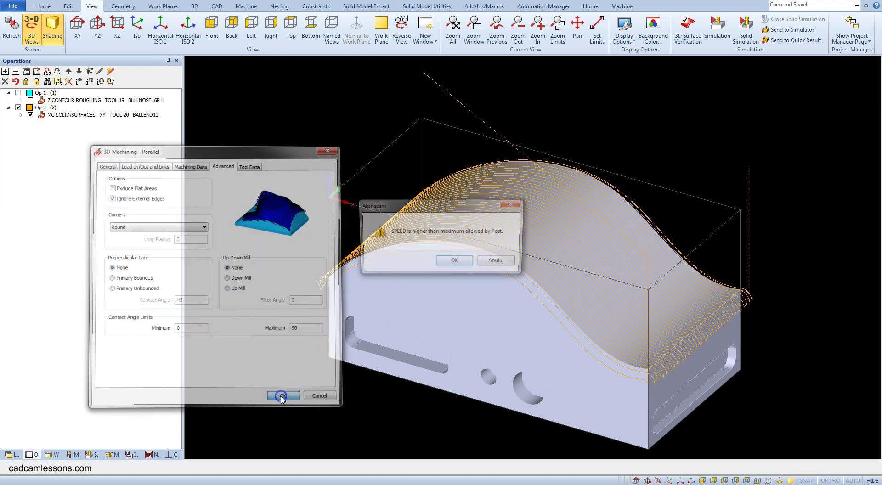
{"action": "left_click", "coordinate": [456, 262]}
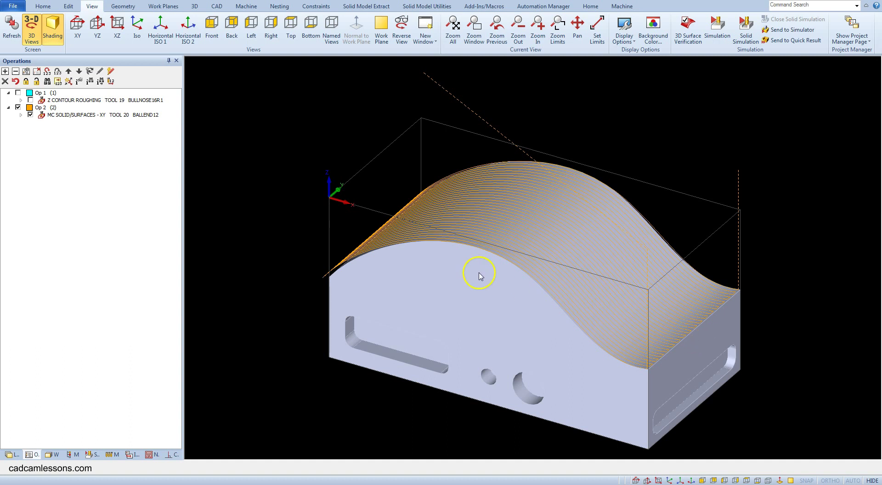
Enable Specify Moves Between Cuts with Ramp Length 10 on the parallel finish and regenerate it.
{"action": "left_click", "coordinate": [95, 120]}
{"action": "right_click", "coordinate": [92, 115]}
{"action": "left_click", "coordinate": [108, 124]}
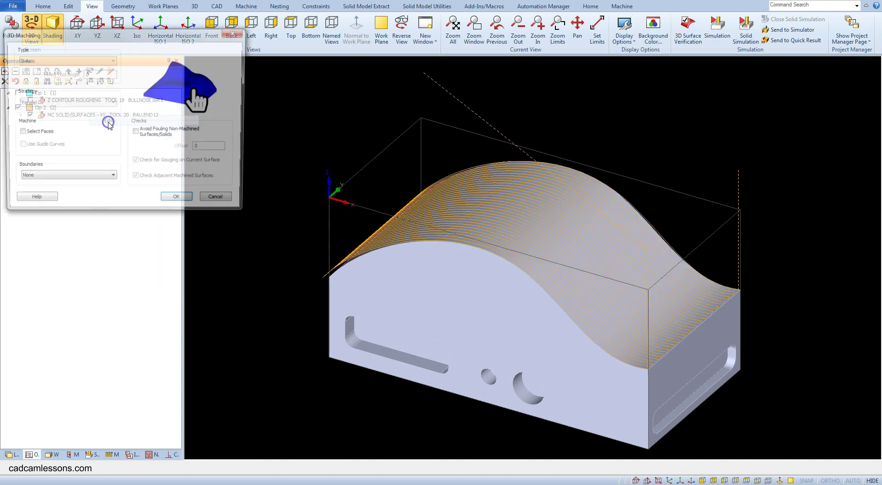
{"action": "left_click", "coordinate": [178, 201]}
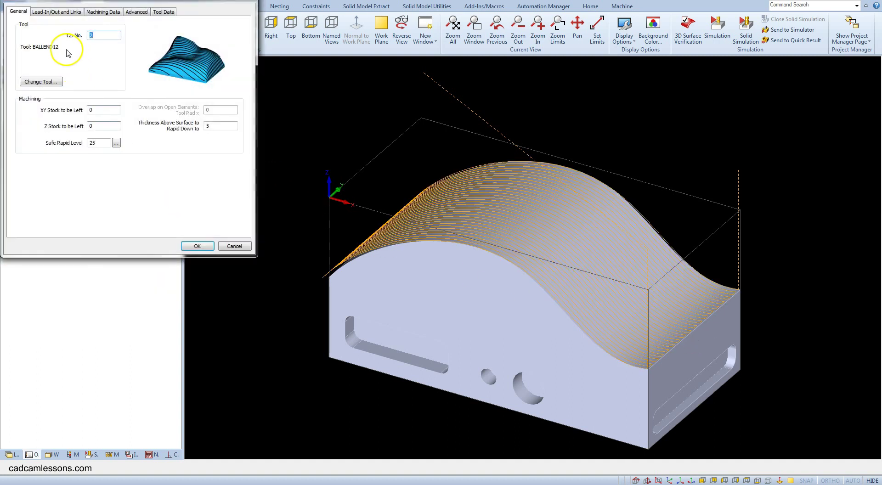
{"action": "left_click", "coordinate": [50, 12]}
{"action": "left_click_drag", "start_coordinate": [69, 1], "coordinate": [127, 101]}
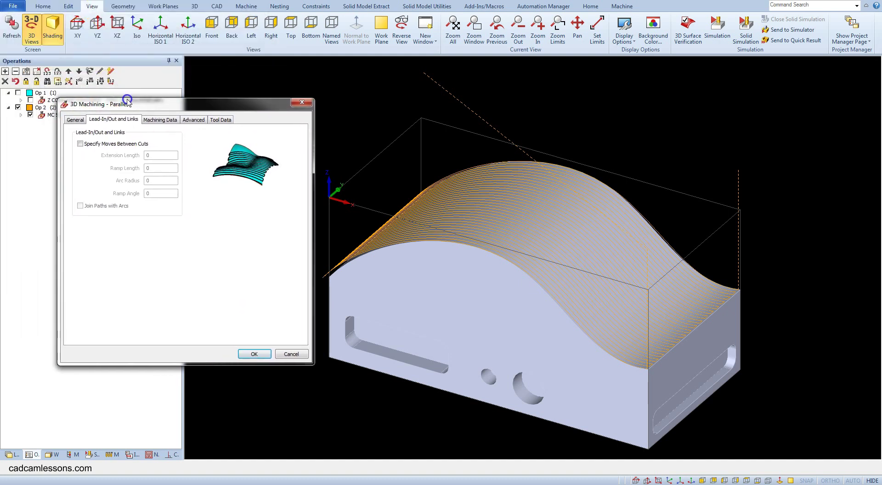
{"action": "left_click", "coordinate": [81, 144]}
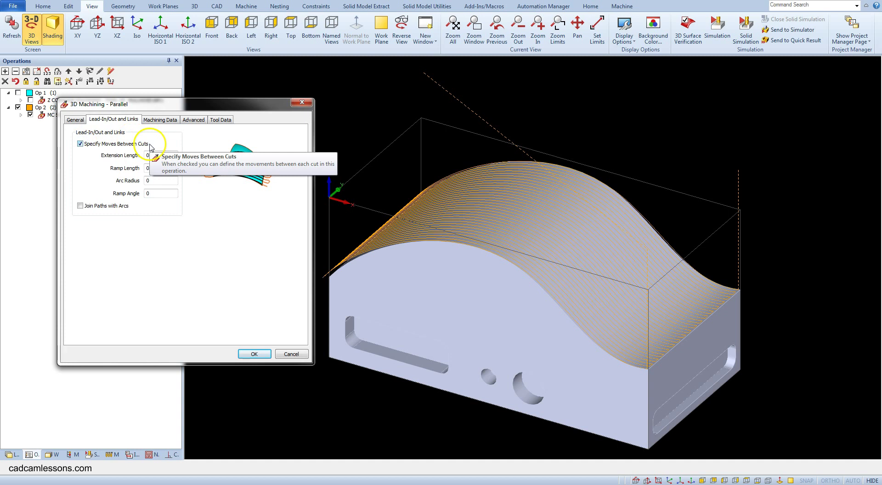
{"action": "left_click", "coordinate": [132, 169]}
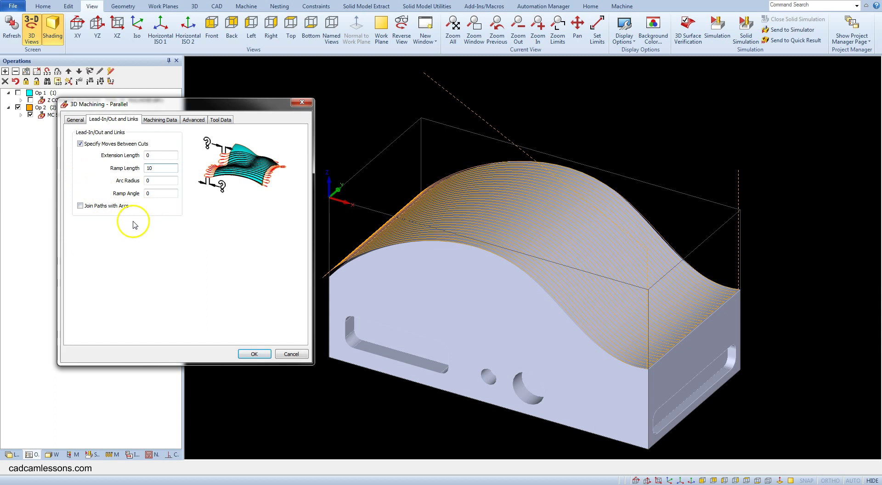
{"action": "left_click", "coordinate": [245, 355]}
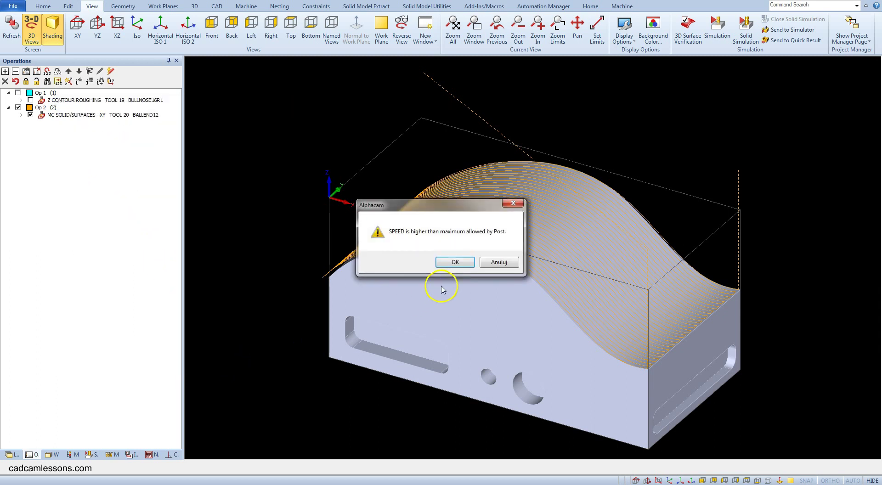
{"action": "left_click", "coordinate": [450, 260]}
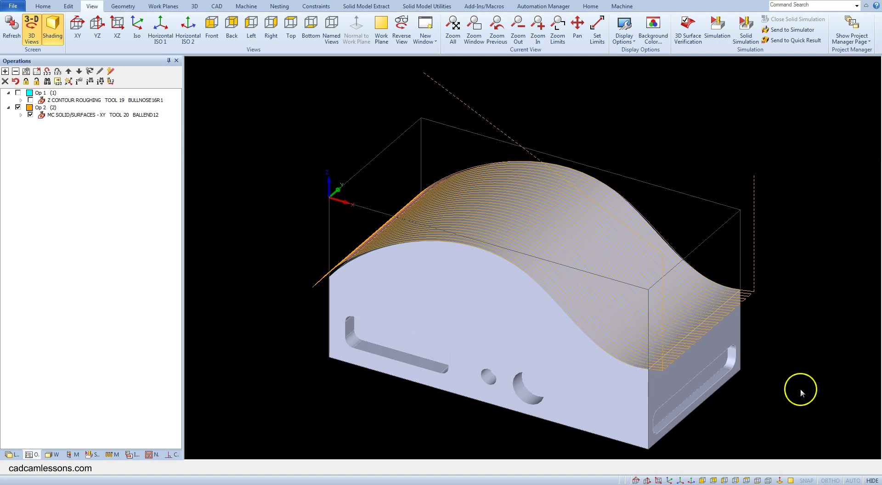
{"action": "middle_click_drag", "start_coordinate": [800, 390], "coordinate": [610, 353]}
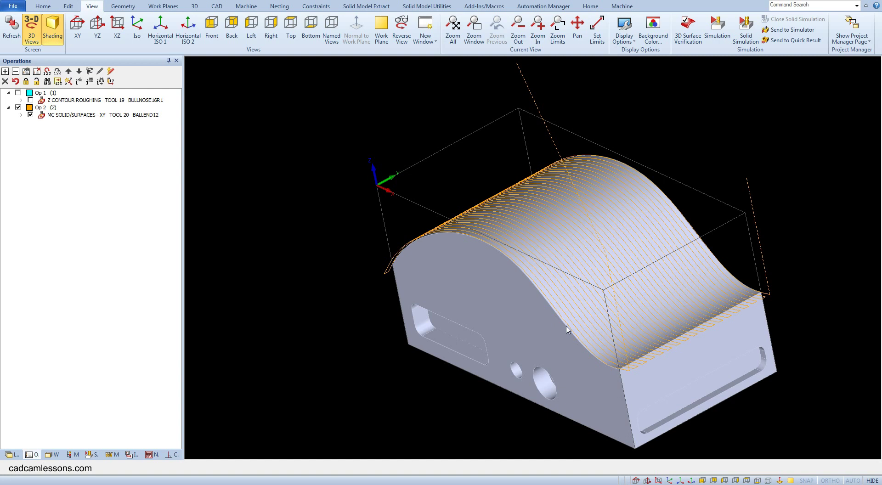
Change Op 2's Machining Data Width of Cut to 0.2 and regenerate the finishing toolpath.
{"action": "left_click", "coordinate": [78, 115]}
{"action": "right_click", "coordinate": [79, 115]}
{"action": "left_click", "coordinate": [114, 122]}
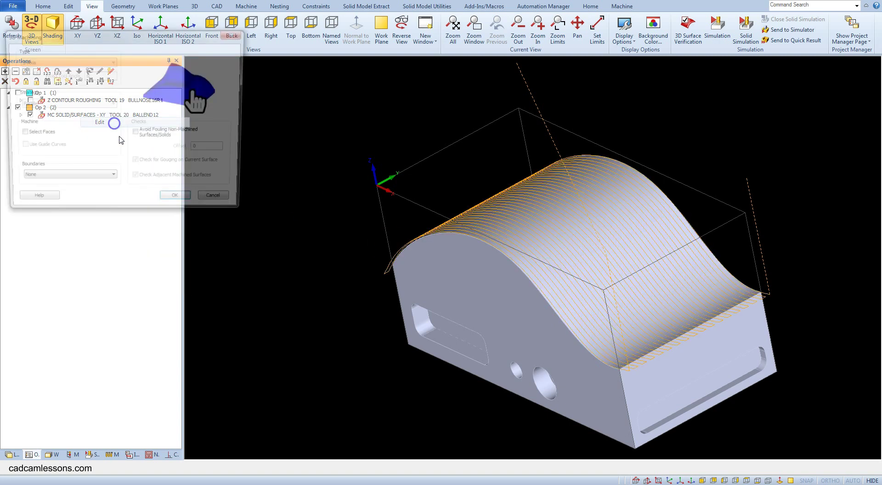
{"action": "left_click", "coordinate": [175, 195]}
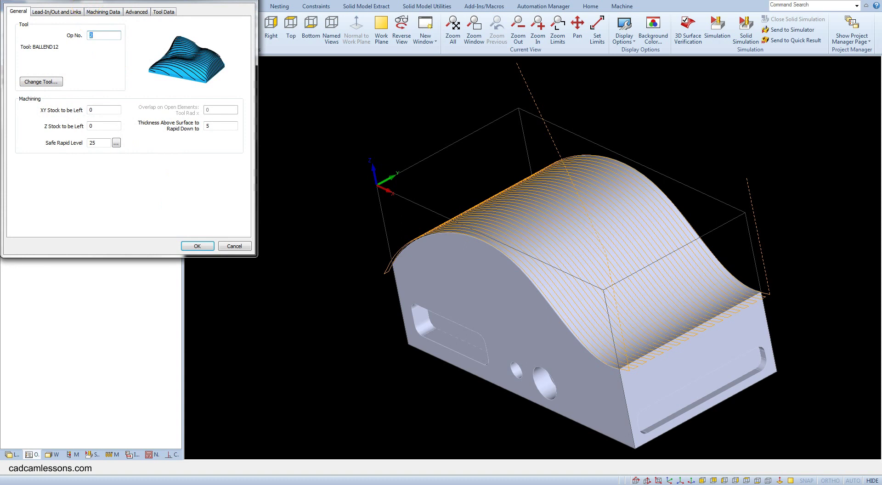
{"action": "left_click", "coordinate": [172, 94]}
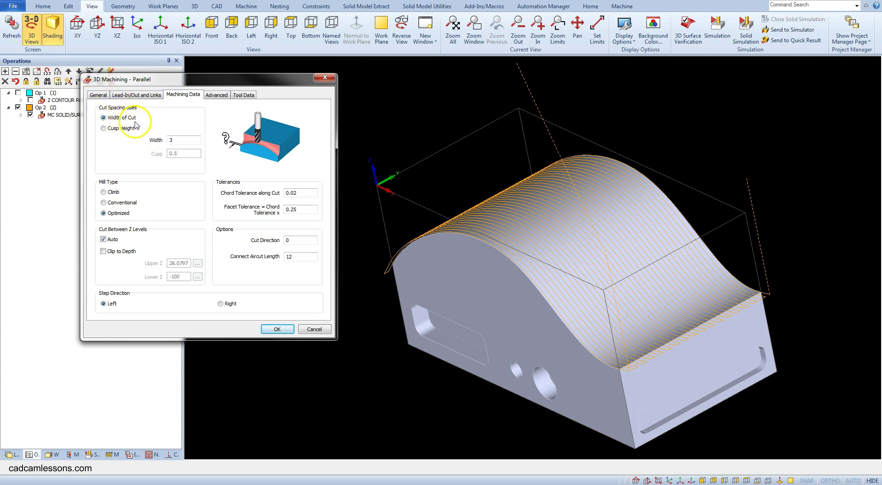
{"action": "double_click", "coordinate": [173, 139]}
{"action": "type", "text": "0.2"}
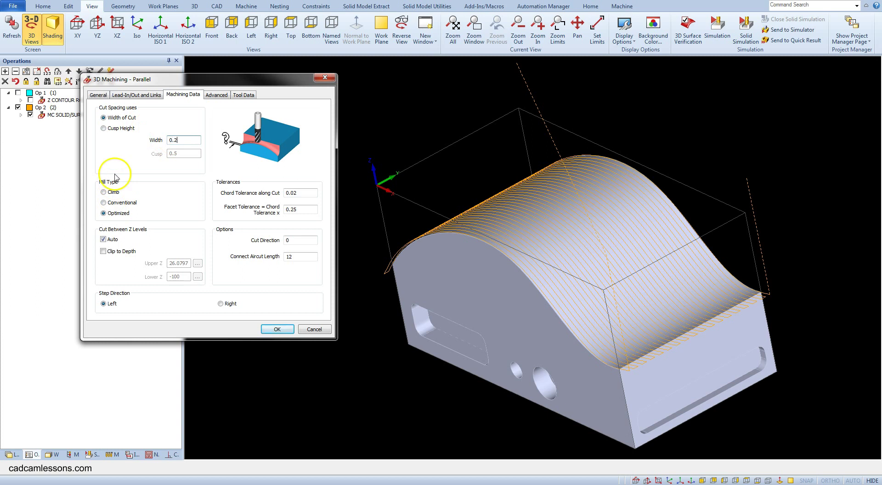
{"action": "left_click", "coordinate": [277, 329]}
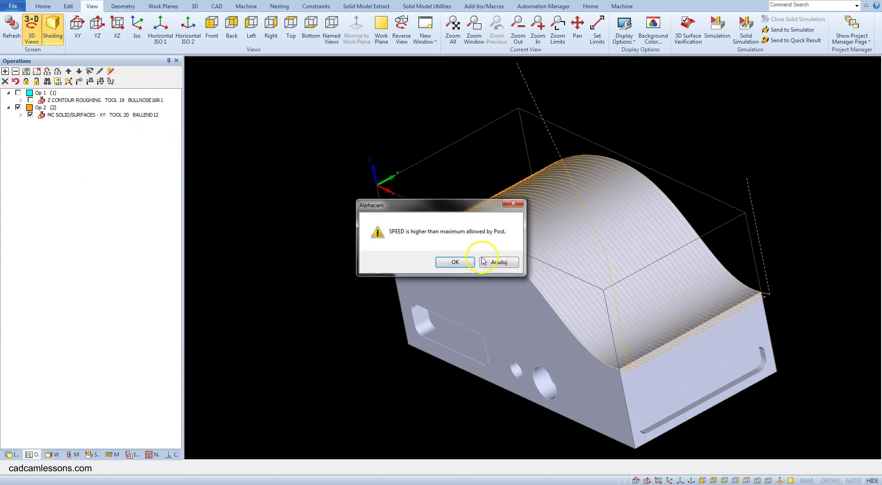
{"action": "left_click", "coordinate": [455, 260]}
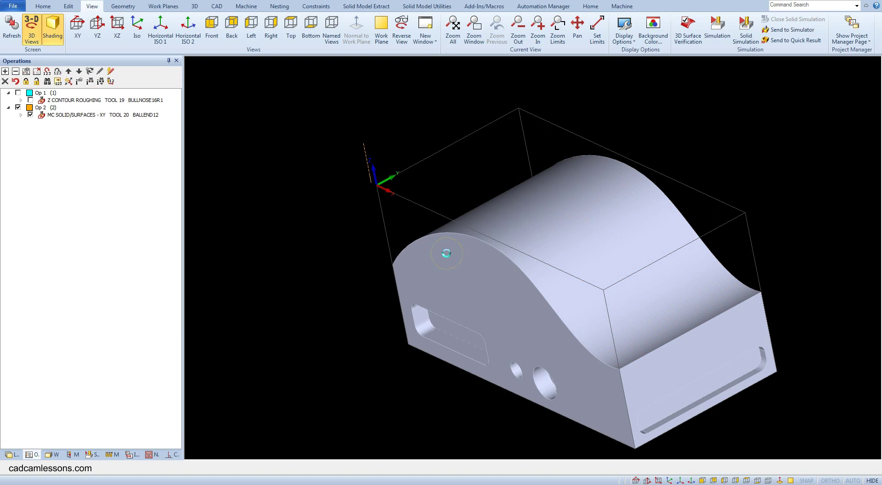
{"action": "left_click_drag", "start_coordinate": [464, 292], "coordinate": [558, 297]}
Start a solid simulation from the radial menu, then stop it.
{"action": "left_click", "coordinate": [257, 194]}
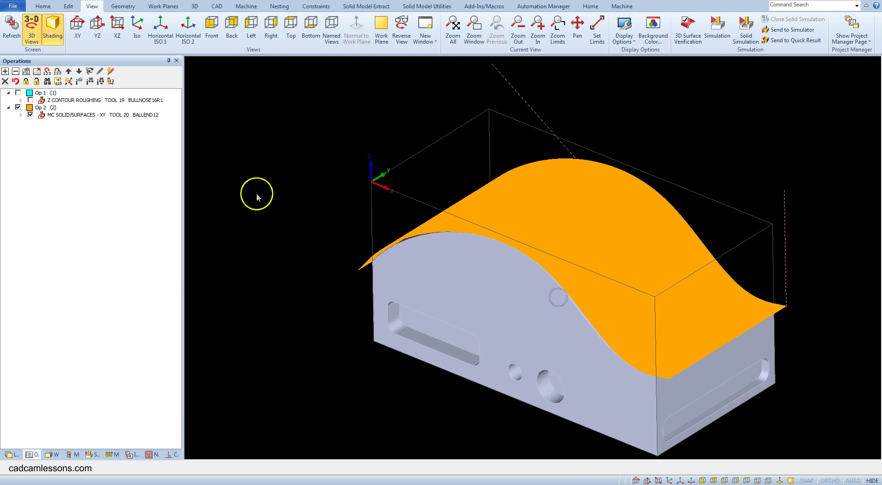
{"action": "right_click", "coordinate": [231, 124]}
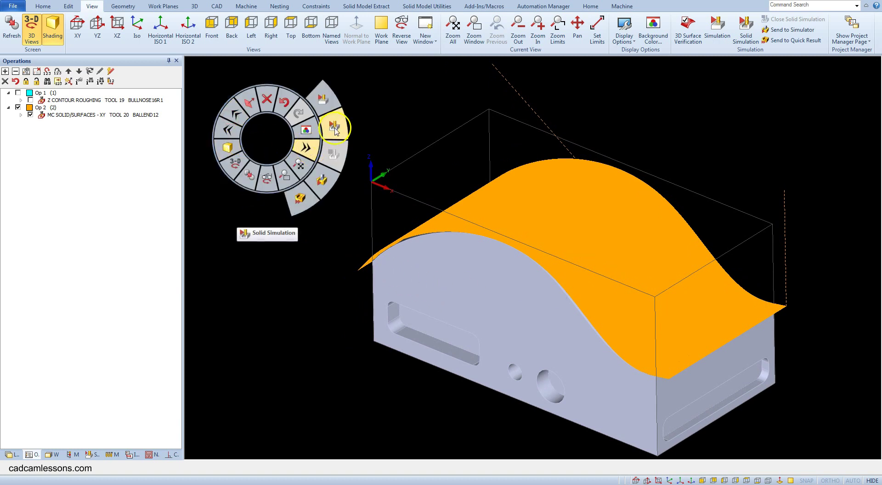
{"action": "left_click", "coordinate": [335, 129]}
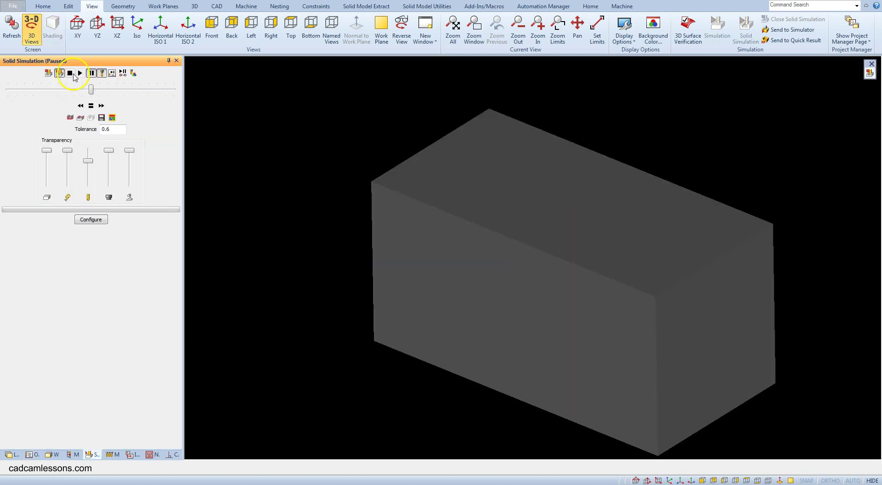
{"action": "left_click", "coordinate": [68, 74]}
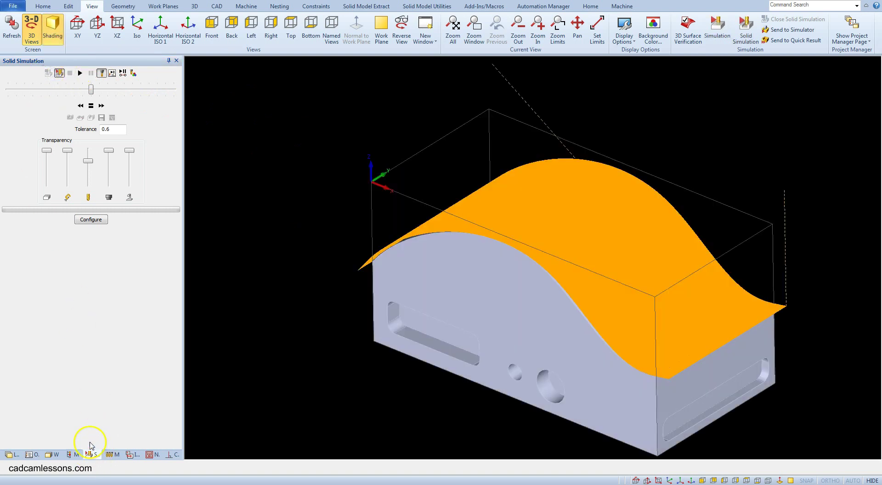
Tick roughing Op 1 in the Operations tree, then restart and play the solid simulation.
{"action": "left_click", "coordinate": [40, 453]}
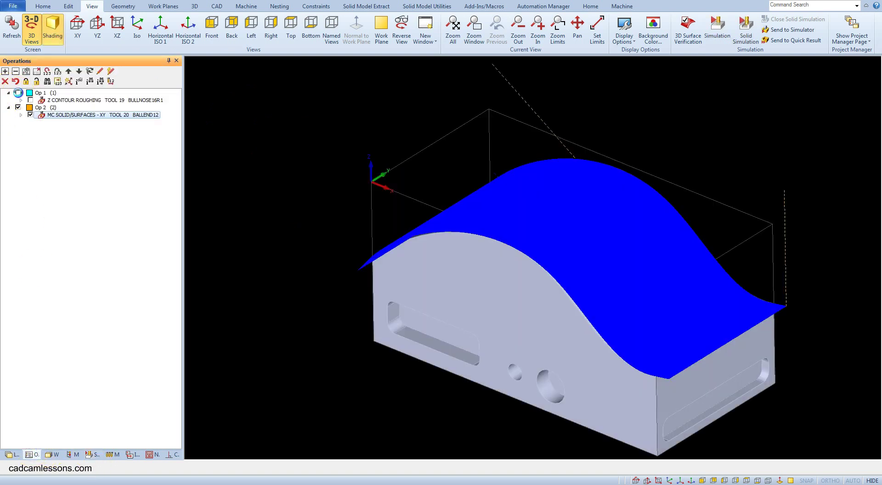
{"action": "left_click", "coordinate": [18, 93]}
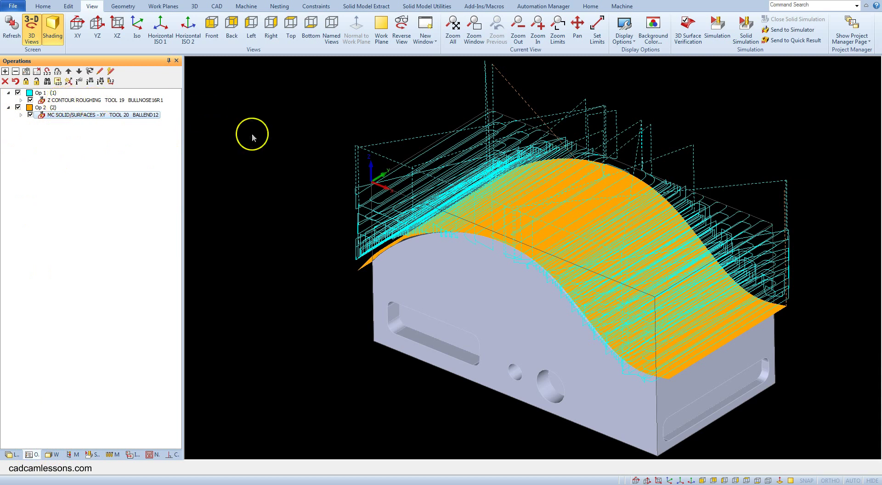
{"action": "left_click", "coordinate": [269, 116]}
{"action": "right_click", "coordinate": [269, 116]}
{"action": "left_click", "coordinate": [334, 122]}
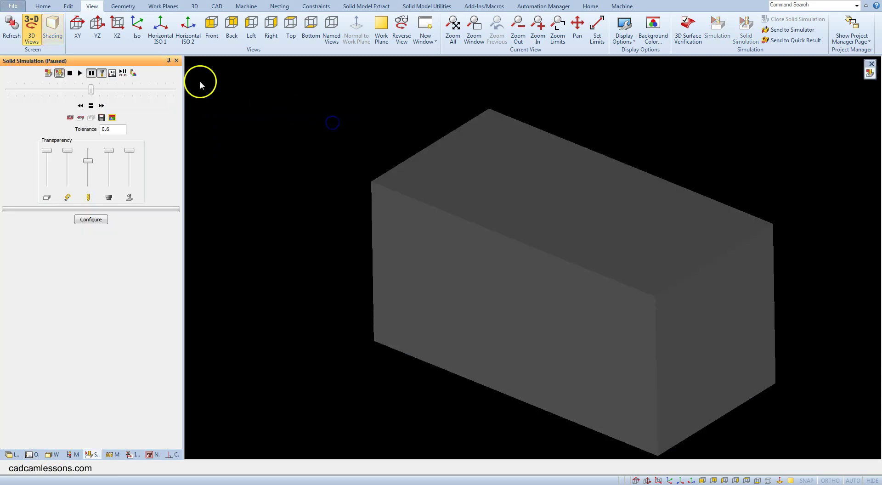
{"action": "left_click", "coordinate": [80, 73]}
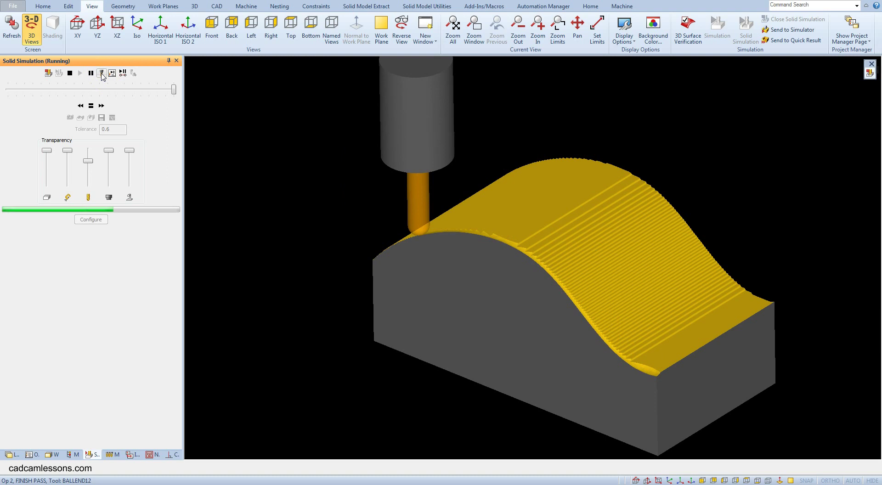
{"action": "left_click", "coordinate": [102, 72]}
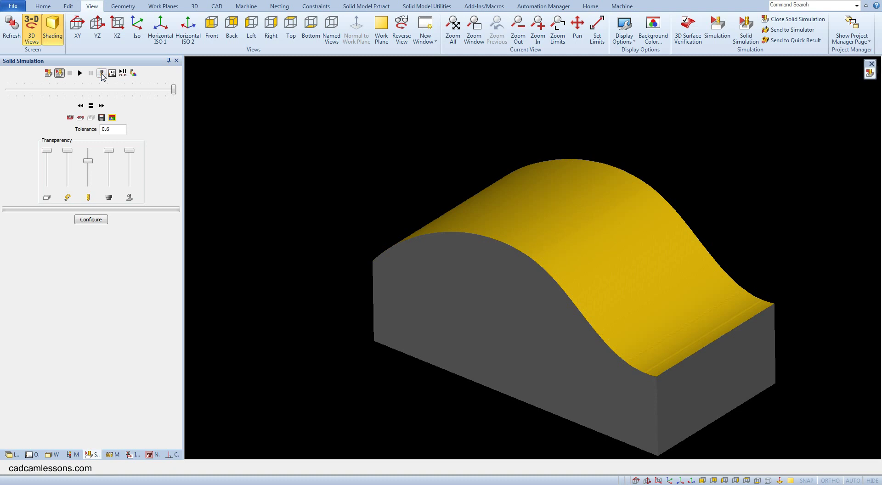
{"action": "middle_click_drag", "start_coordinate": [404, 173], "coordinate": [361, 180]}
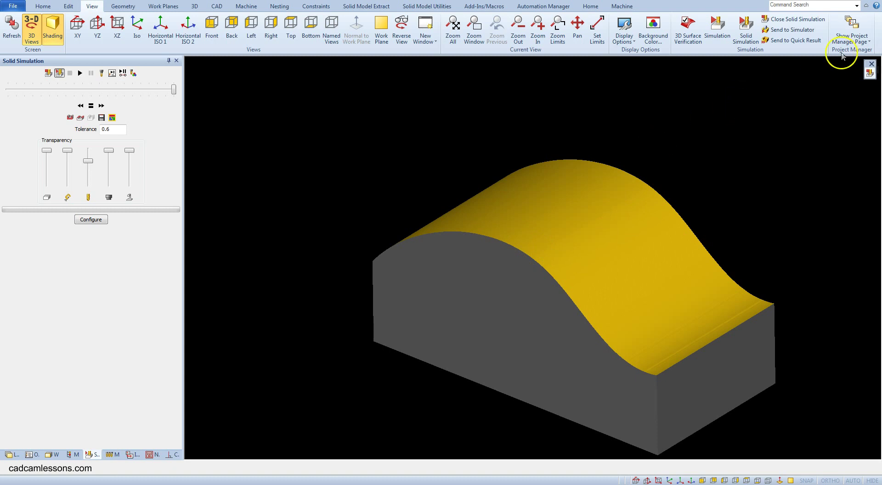
Close the solid simulation from the View ribbon.
{"action": "left_click", "coordinate": [869, 72]}
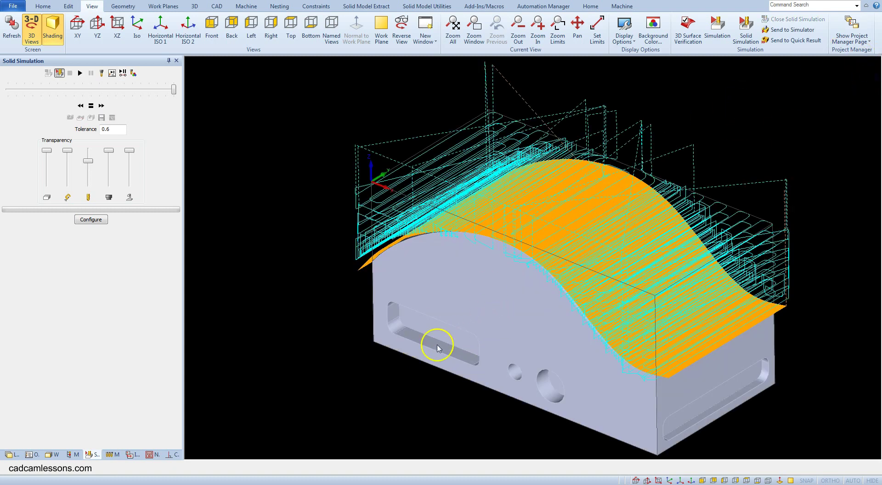